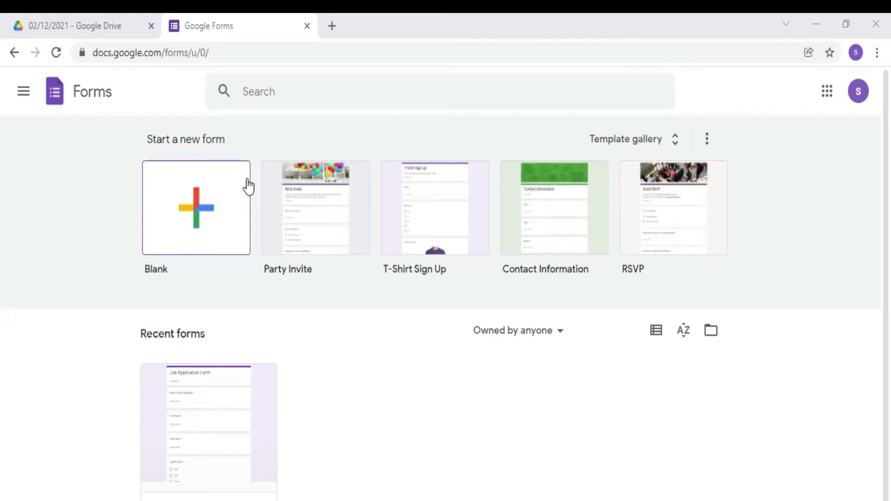
# Step: Create a blank form and title it "Admission Form"
pyautogui.click(216, 211)
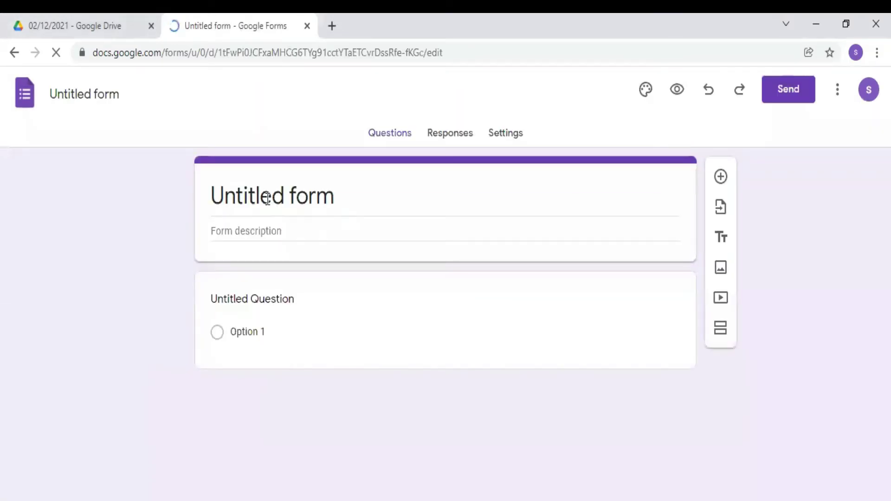
pyautogui.moveTo(337, 196); pyautogui.dragTo(212, 193)
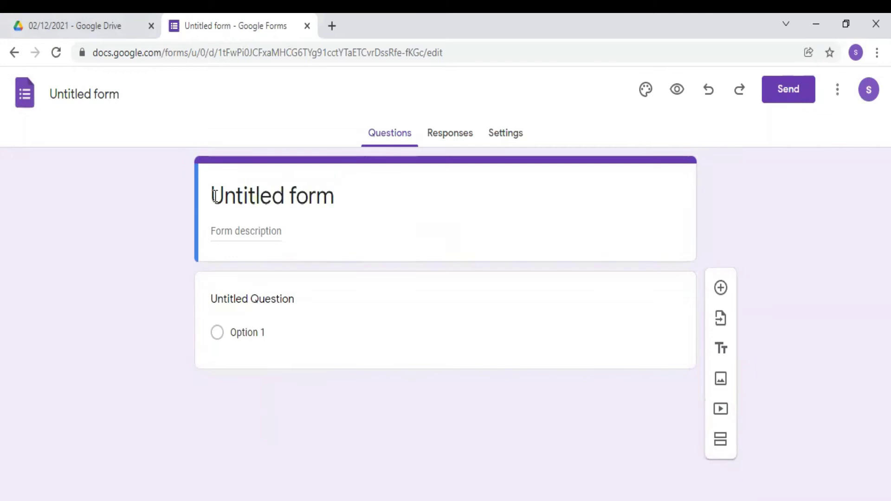
pyautogui.write('Admission Form')
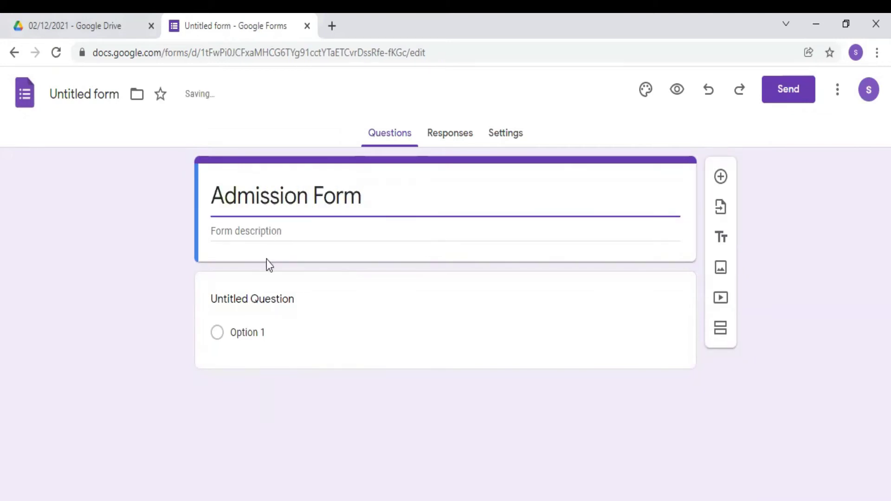
# Step: Turn the untitled question into a required short-answer question named "Your Complete Name"
pyautogui.click(245, 300)
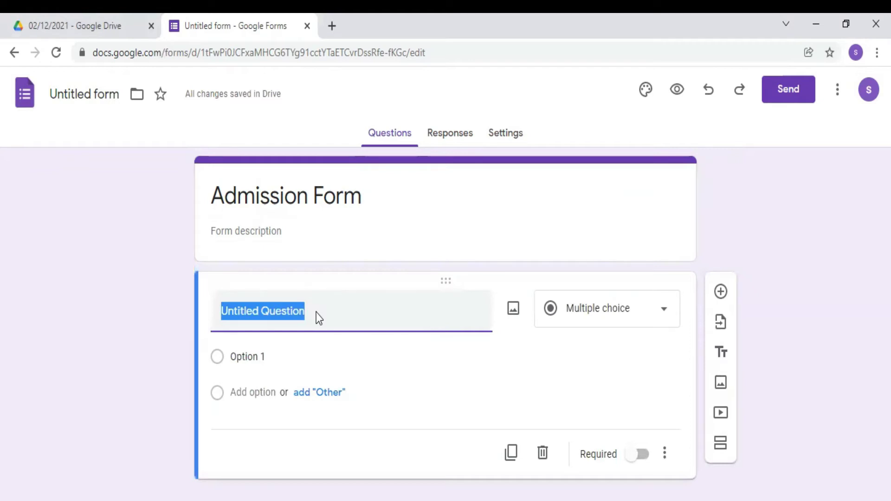
pyautogui.write('Your Name')
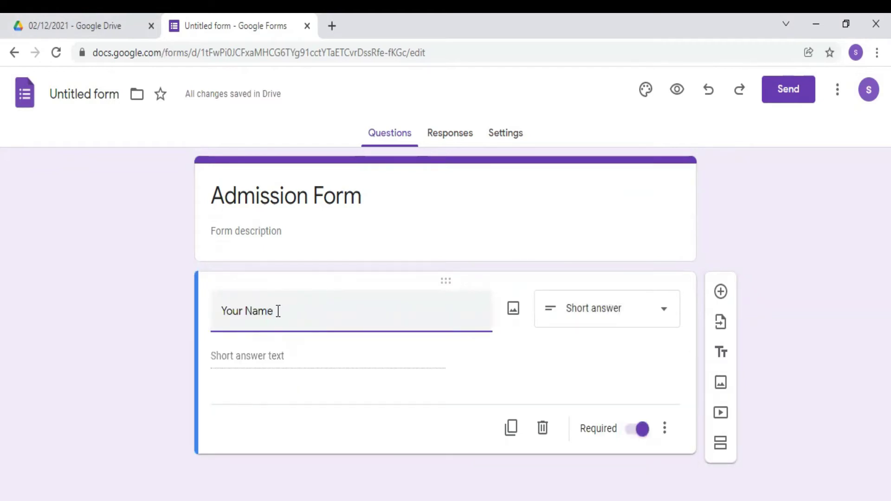
pyautogui.click(246, 311)
pyautogui.write('Compl ')
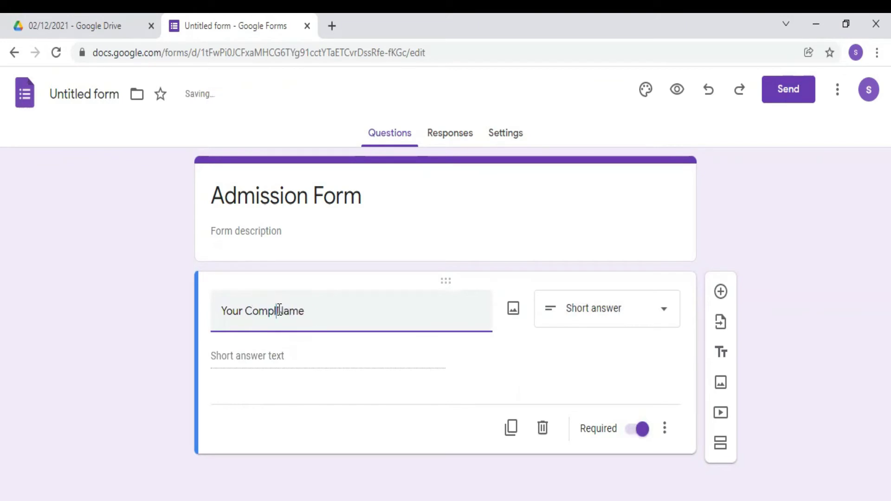
pyautogui.write('ete')
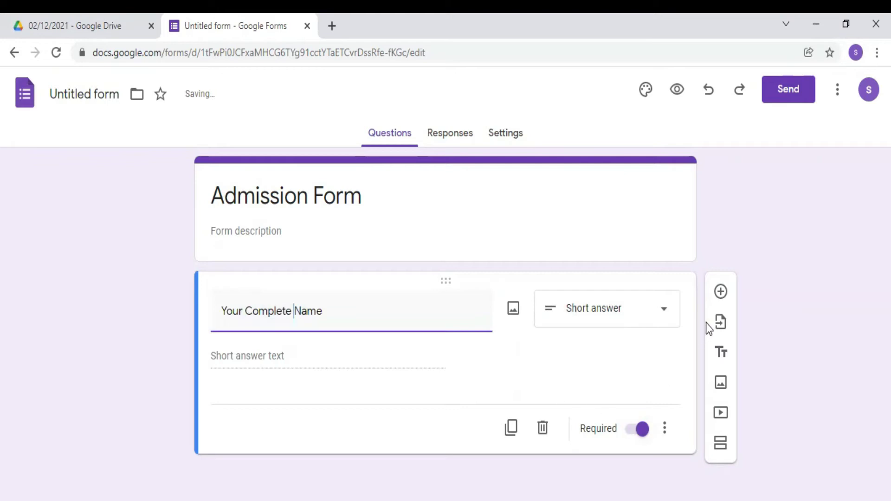
# Step: Add a required short-answer question named "Qualification"
pyautogui.click(721, 291)
pyautogui.write('Qualificatio')
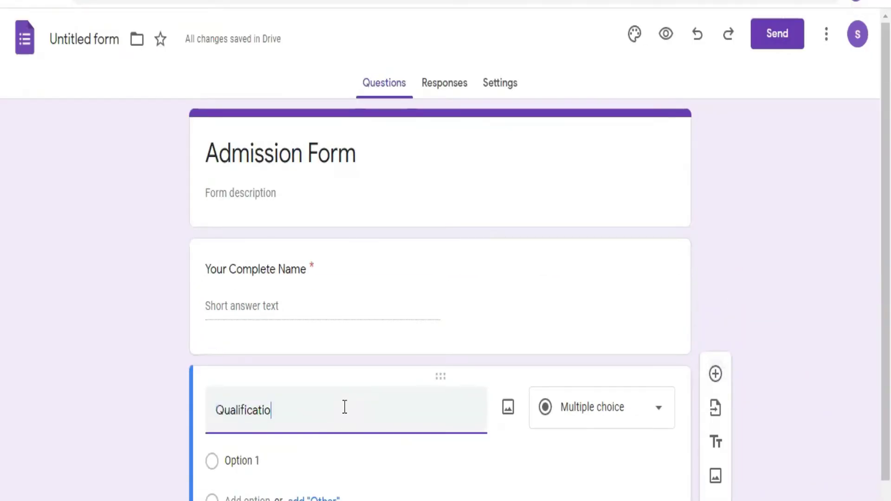
pyautogui.write('n')
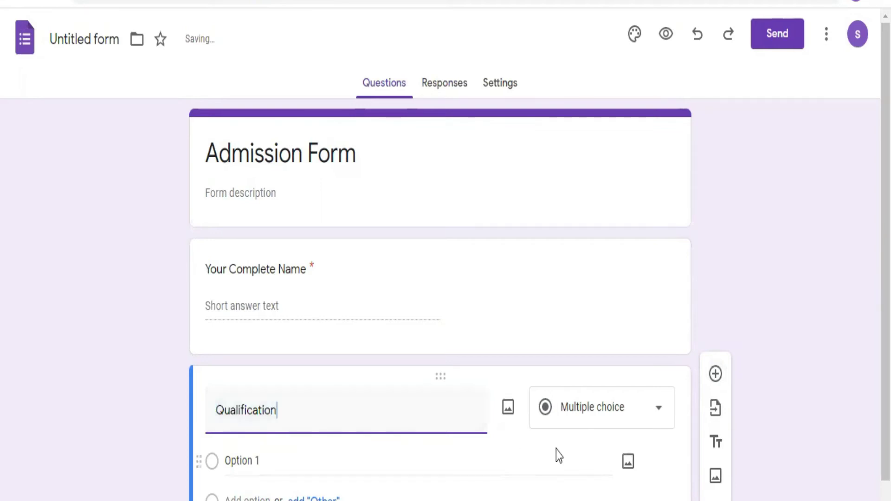
pyautogui.click(623, 417)
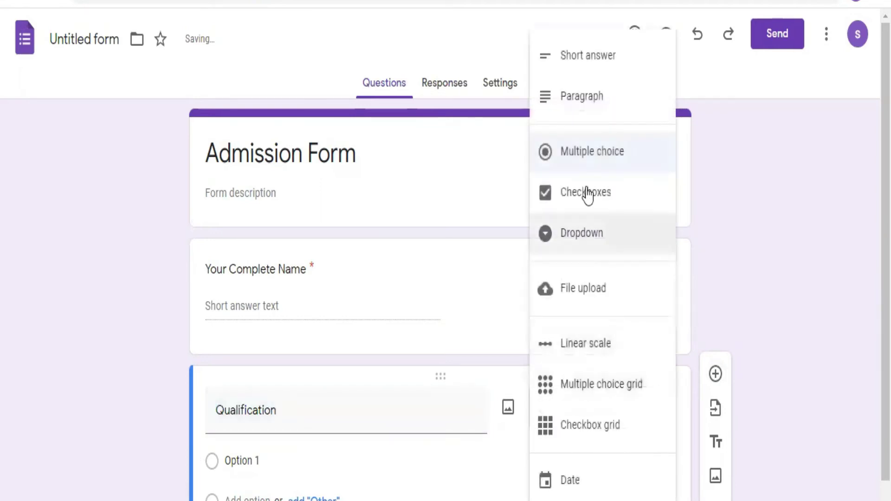
pyautogui.click(593, 70)
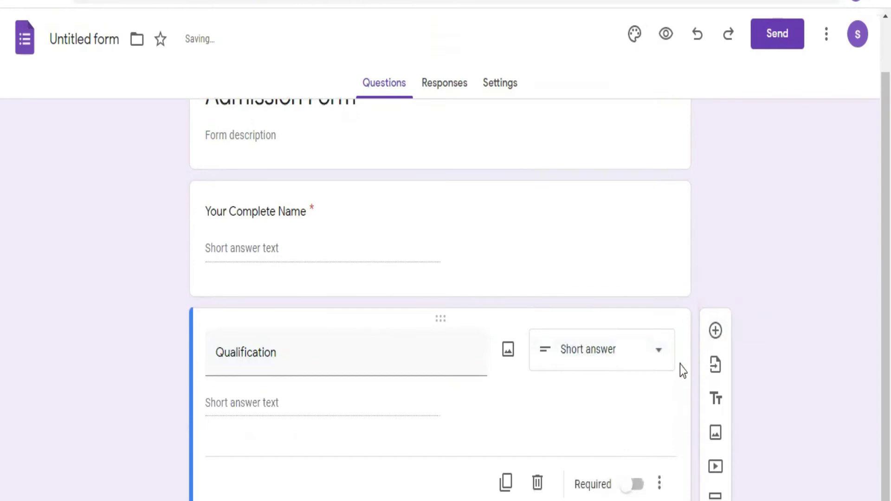
pyautogui.click(634, 485)
# Step: Add a required short-answer question named "Mobile Number" below Qualification
pyautogui.click(715, 330)
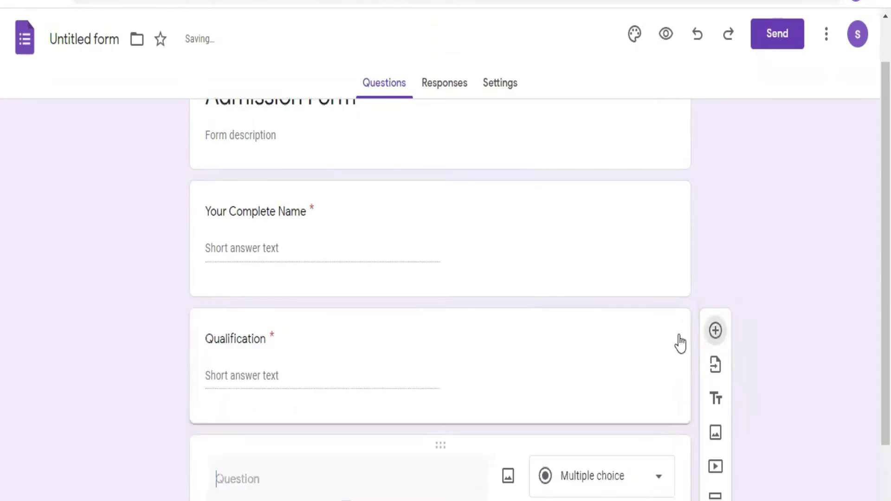
pyautogui.write('Mobil')
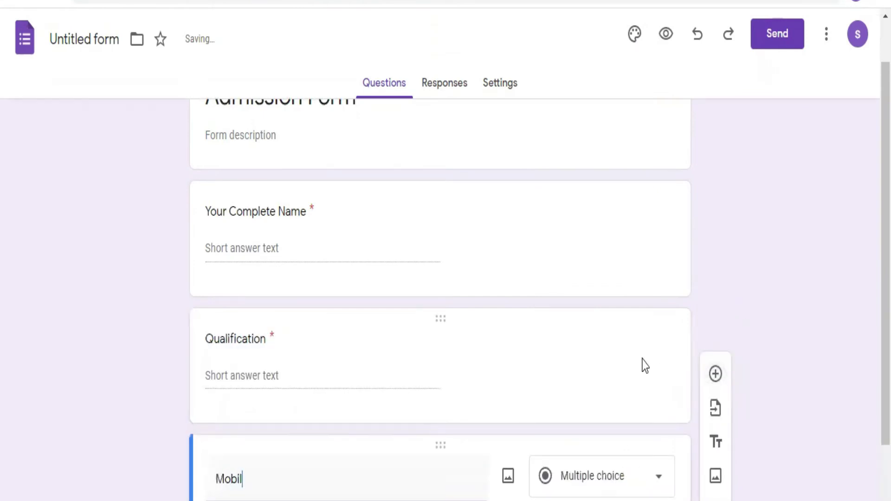
pyautogui.write('e Number')
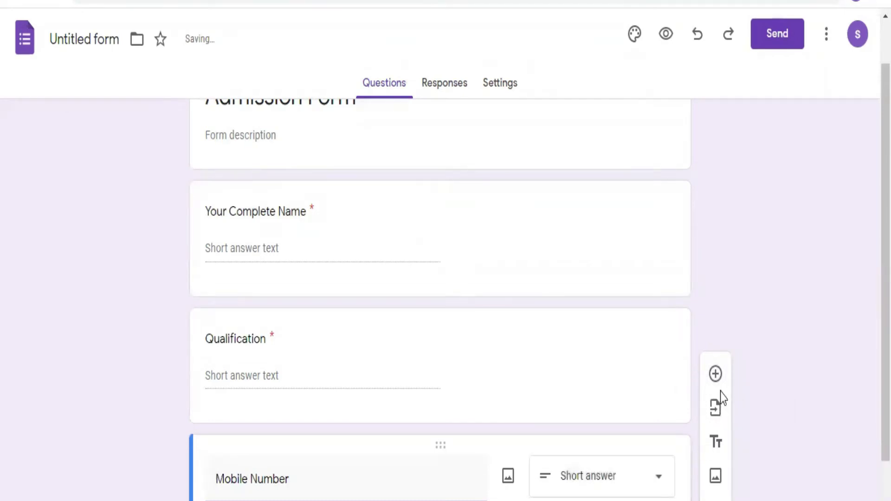
pyautogui.click(634, 484)
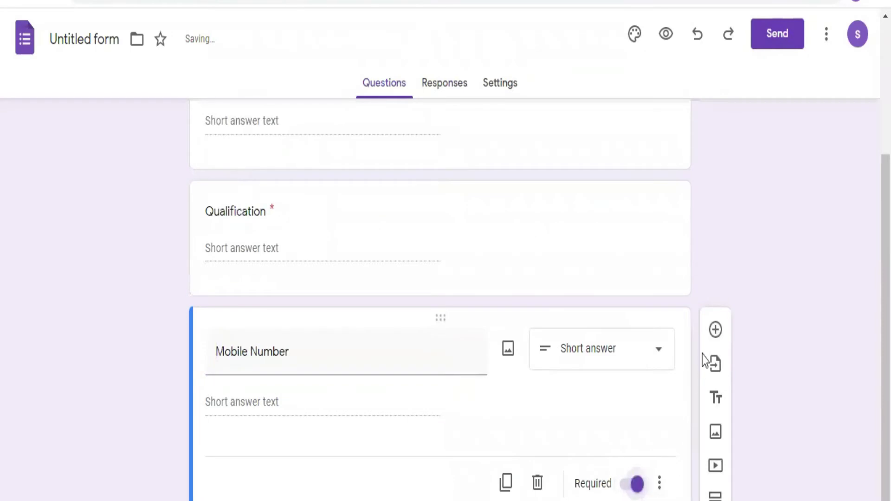
# Step: Add a short-answer question named "Email Address" below Mobile Number
pyautogui.click(716, 330)
pyautogui.write('Email ')
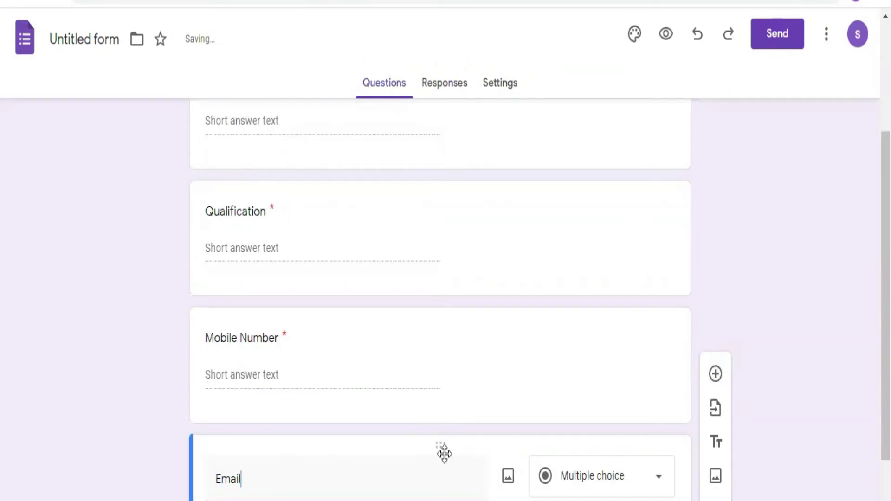
pyautogui.write('Add')
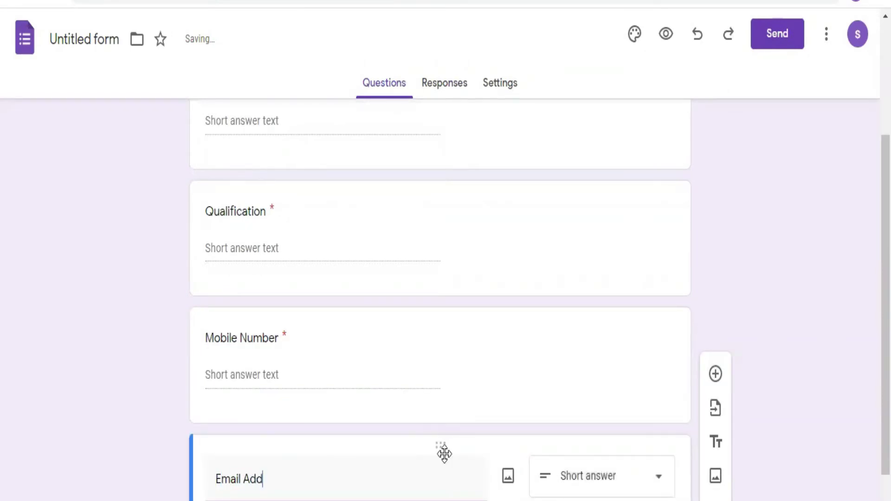
pyautogui.write('ress')
# Step: Add a required multiple-choice question "Gender" with Male, Female and Prefer not to say, removing the suggested Other option
pyautogui.click(715, 374)
pyautogui.write('Gender')
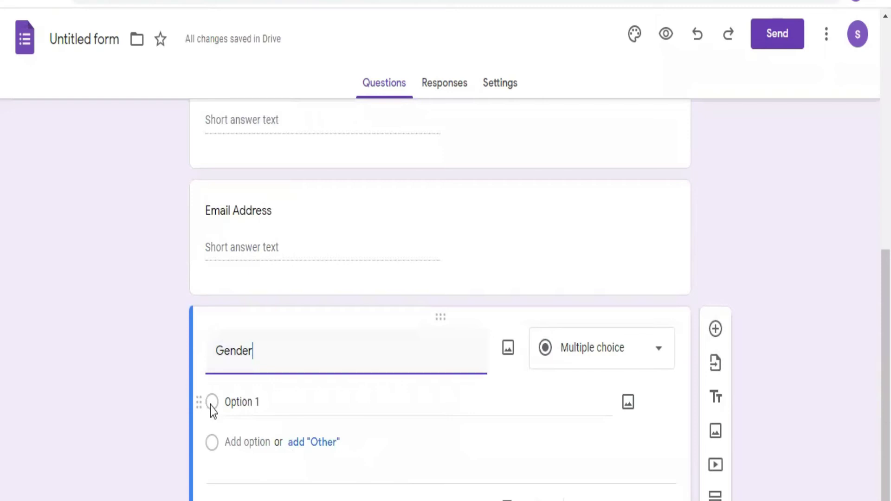
pyautogui.click(230, 402)
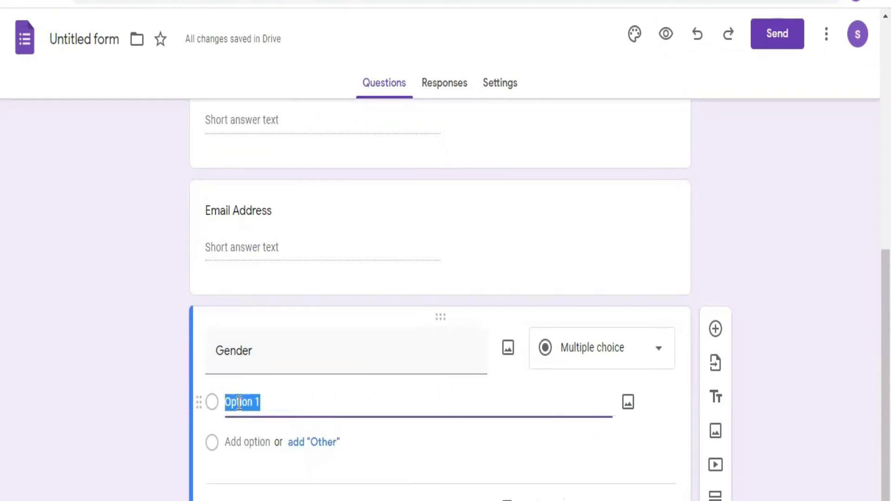
pyautogui.write('Male')
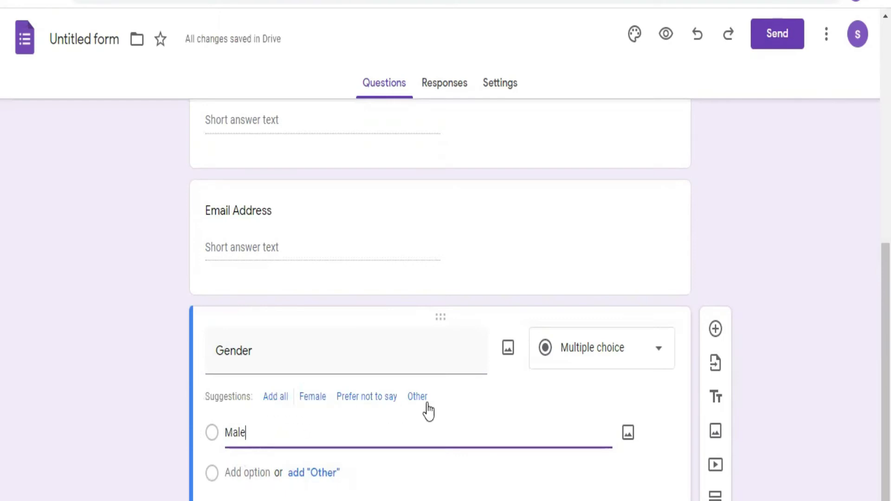
pyautogui.click(276, 398)
pyautogui.scroll(-3, 267, 446)
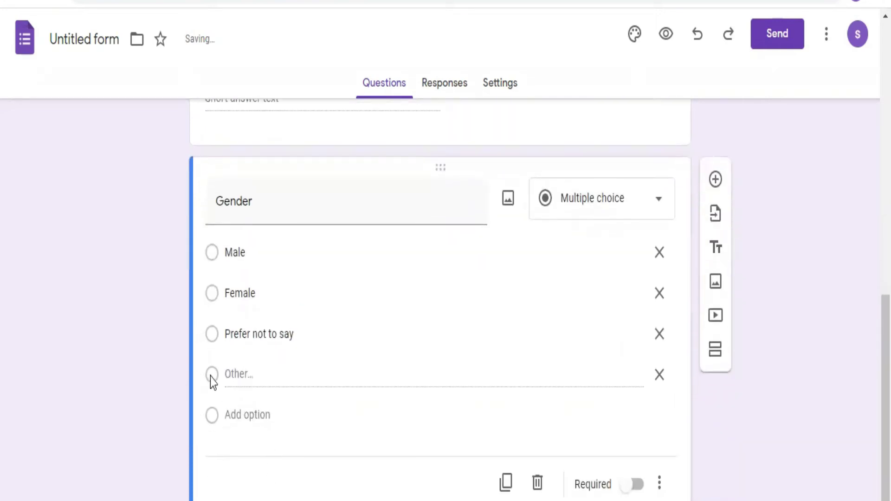
pyautogui.click(660, 384)
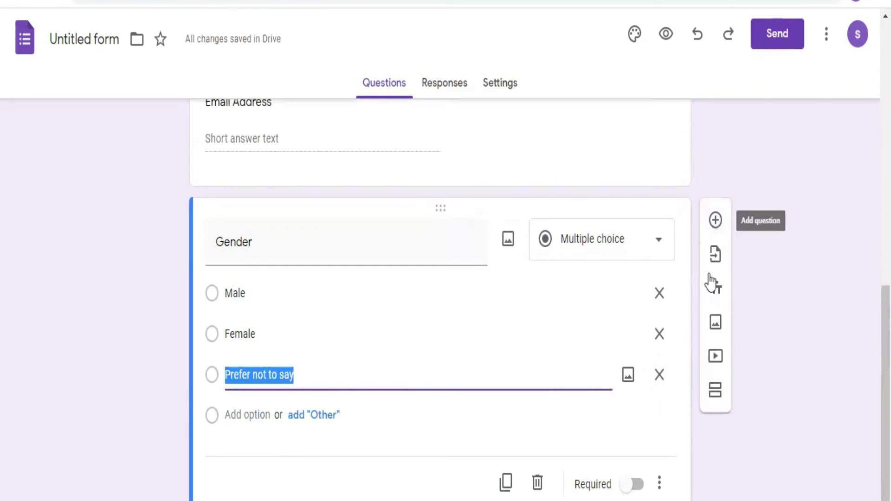
pyautogui.click(629, 486)
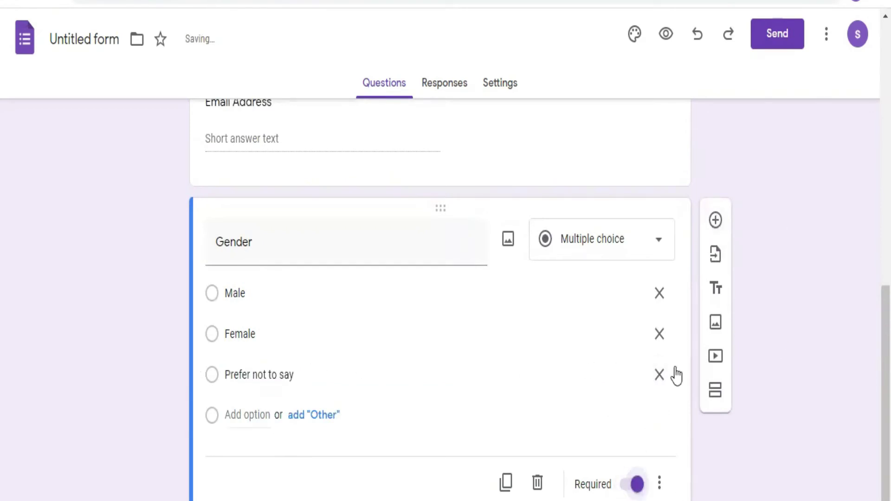
# Step: Add a question named "Course Name" below Gender and set its type to Multiple choice
pyautogui.click(717, 224)
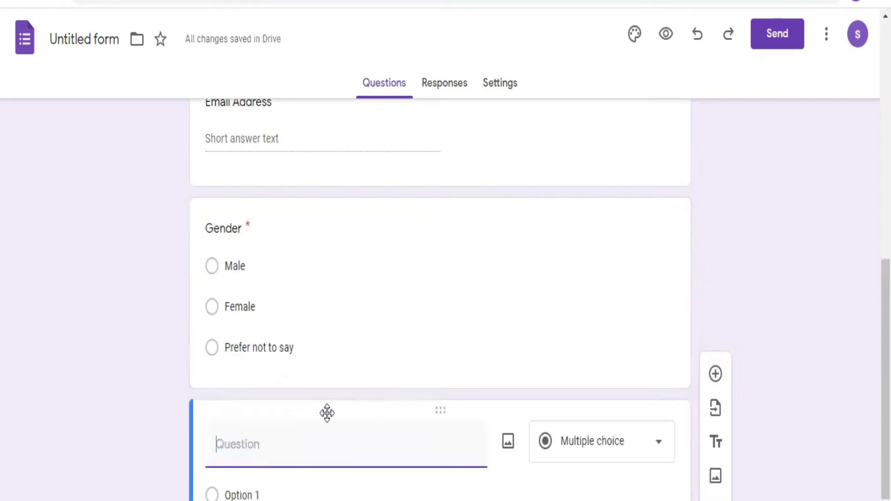
pyautogui.write('Course Name')
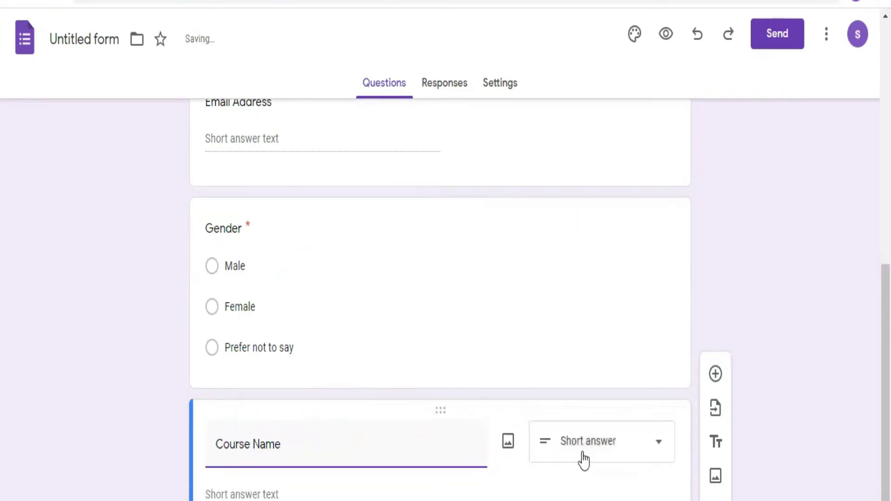
pyautogui.click(583, 460)
pyautogui.click(578, 148)
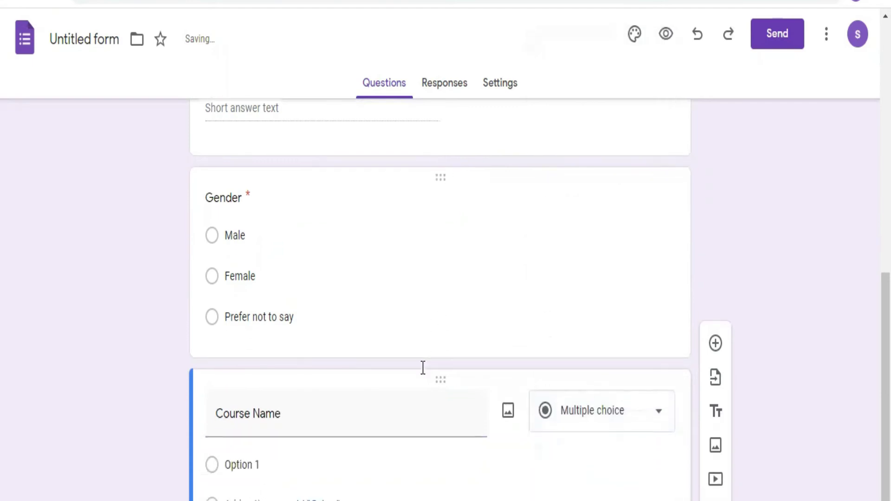
# Step: Enter the Course Name options PGDCA, Tally ERP, Java, C++ and Animation, and remove the Other option
pyautogui.click(260, 376)
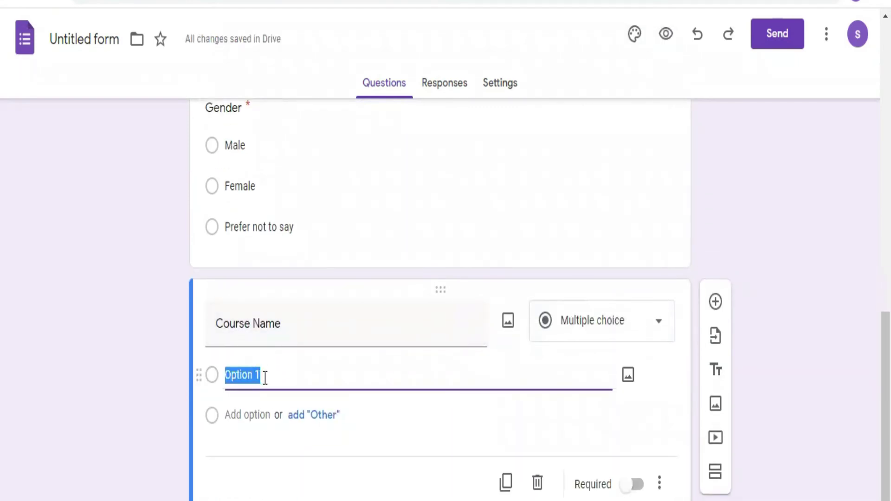
pyautogui.write('PGDCA')
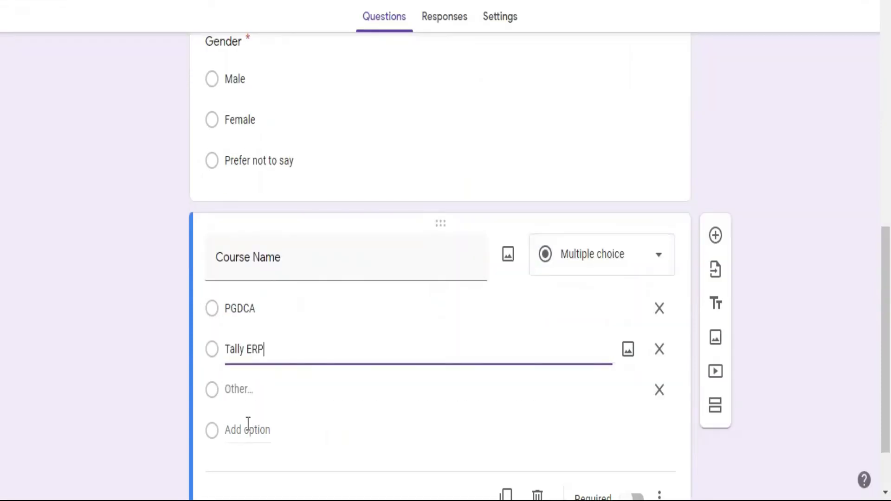
pyautogui.click(248, 429)
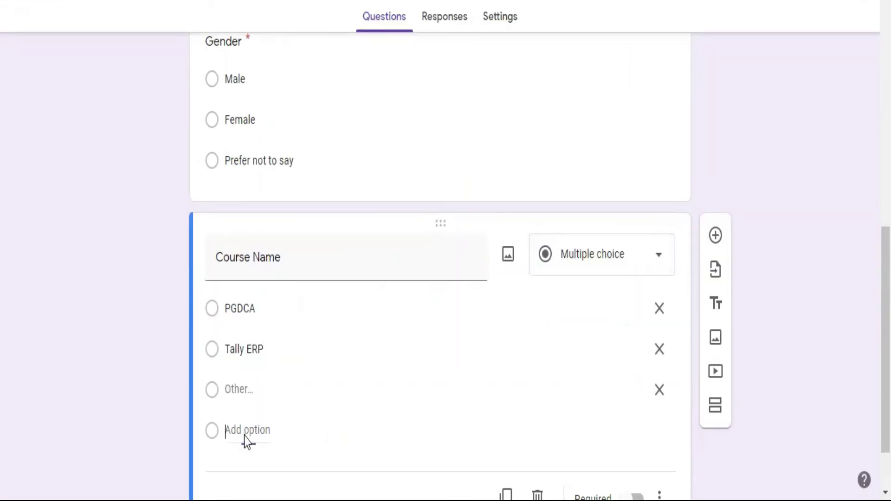
pyautogui.write('Java')
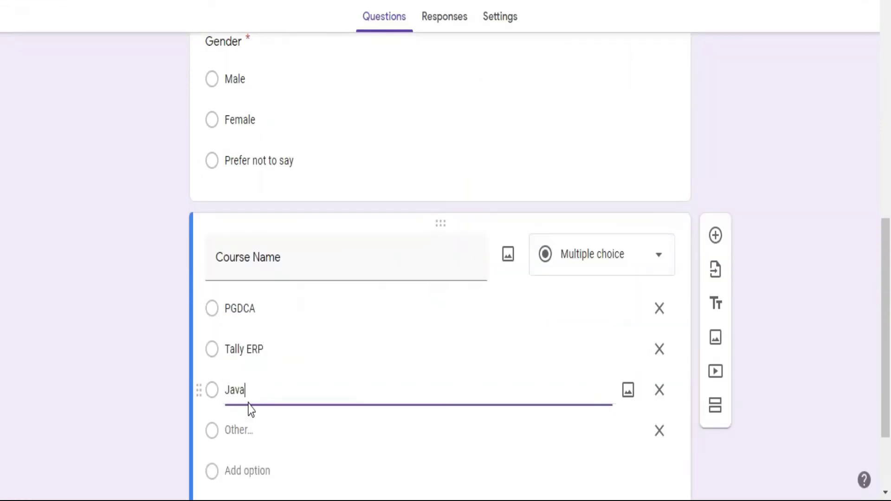
pyautogui.hotkey('ctrl', 'a')
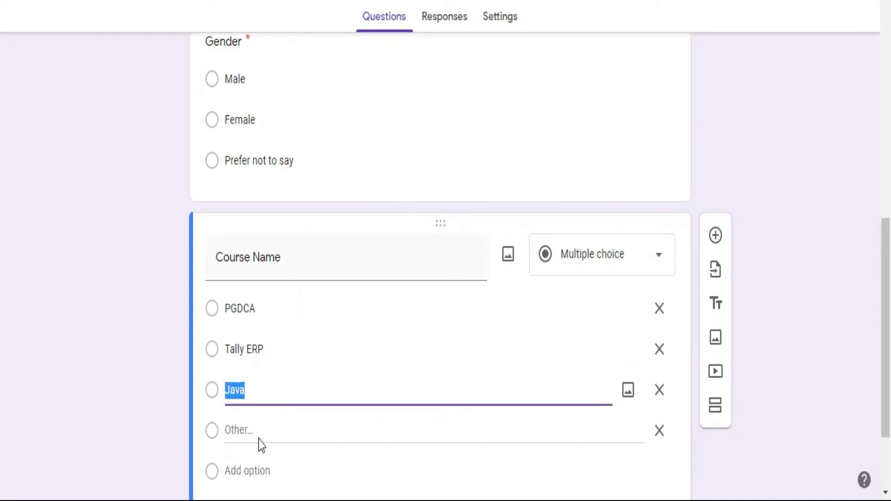
pyautogui.click(234, 471)
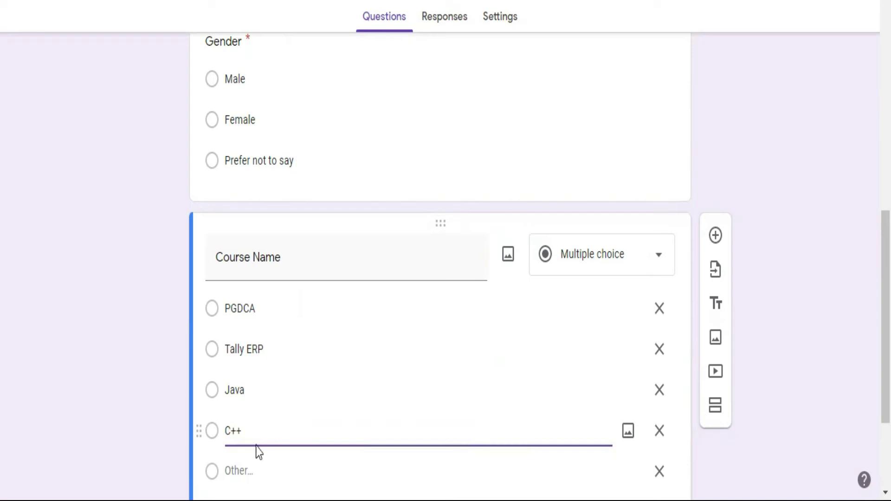
pyautogui.press('Return')
pyautogui.write('Animation')
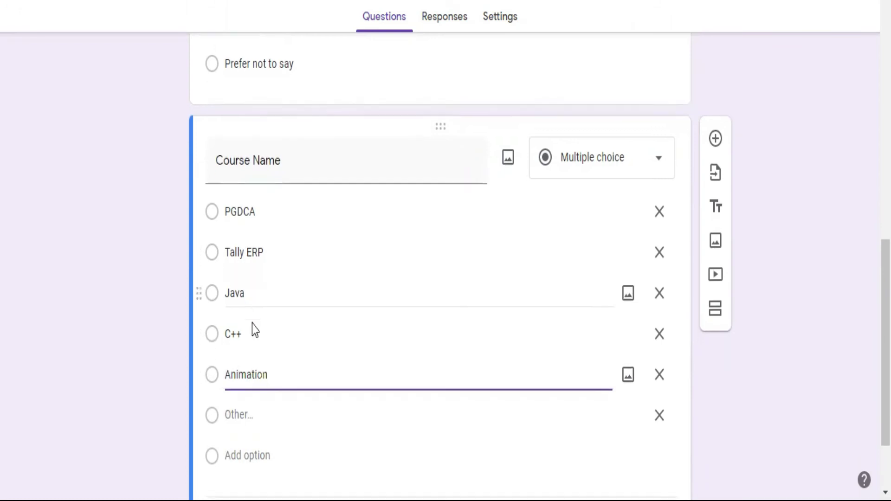
pyautogui.scroll(-3, 252, 324)
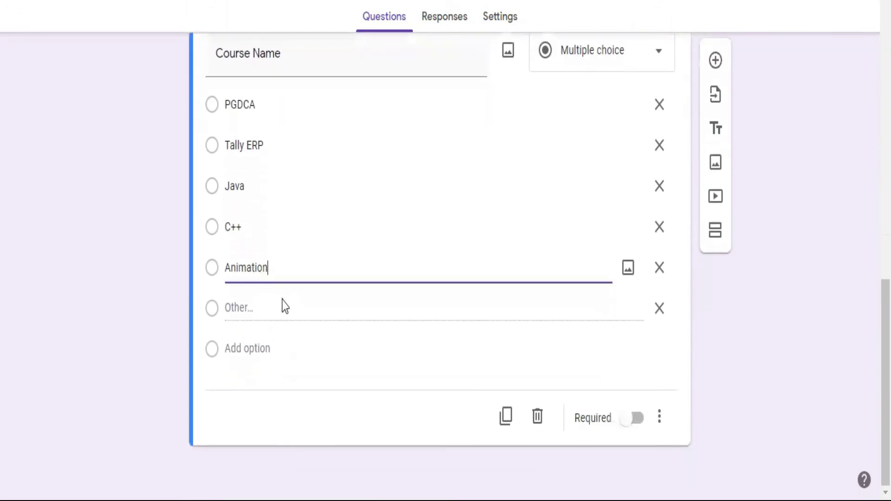
pyautogui.click(661, 309)
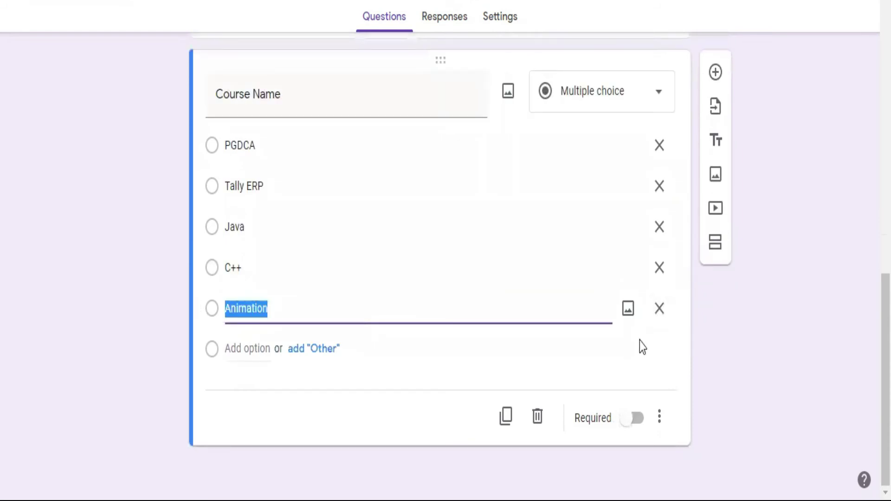
# Step: Make the Course Name question required and add a date question named "Joining Date" below it
pyautogui.click(634, 418)
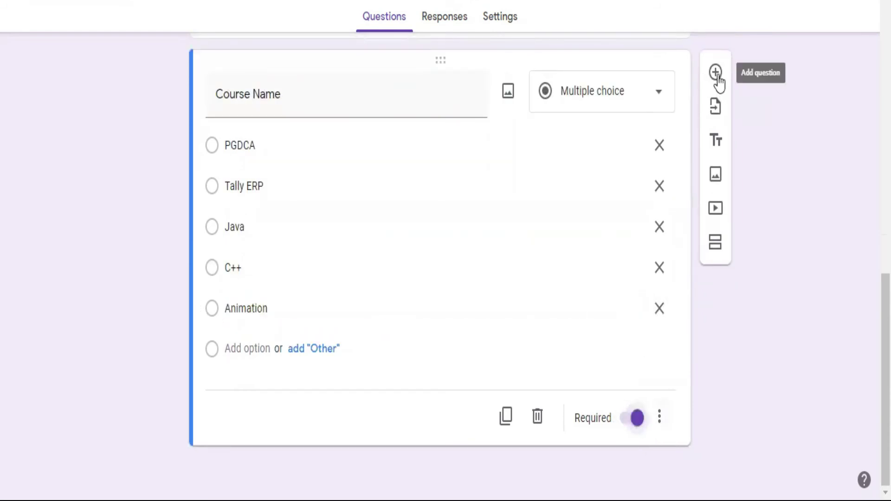
pyautogui.click(716, 72)
pyautogui.click(250, 369)
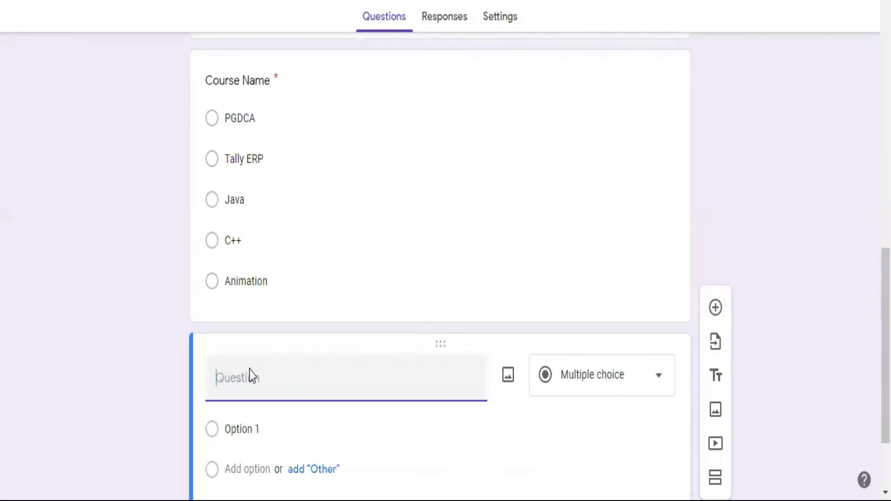
pyautogui.write('Joining Da')
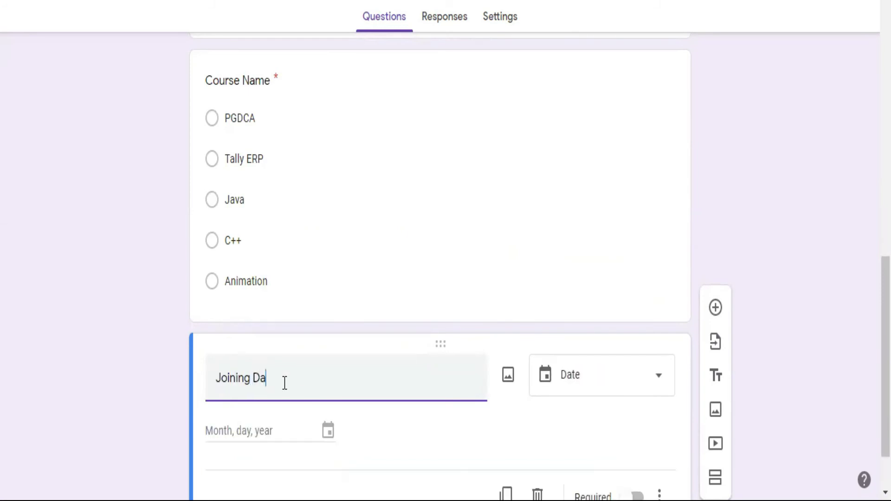
pyautogui.write('te')
pyautogui.scroll(-2, 325, 375)
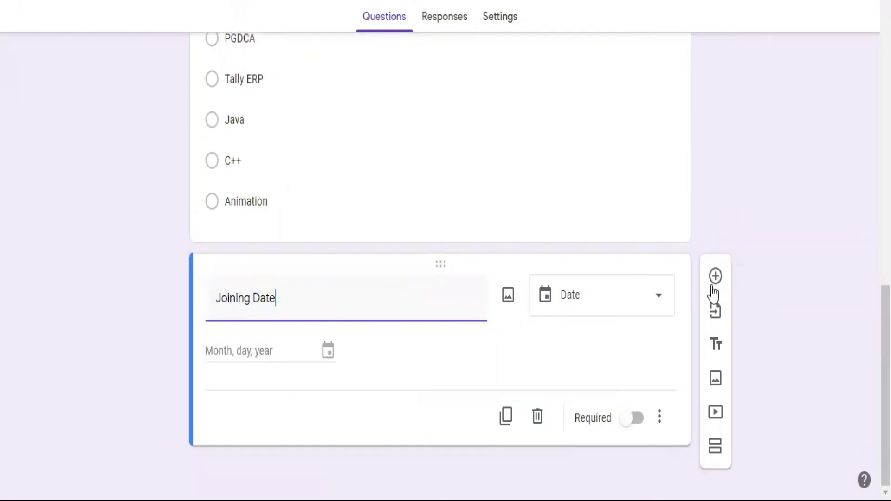
# Step: Review all questions of the admission form in the editor, from the form title down to Joining Date
pyautogui.scroll(3, 560, 415)
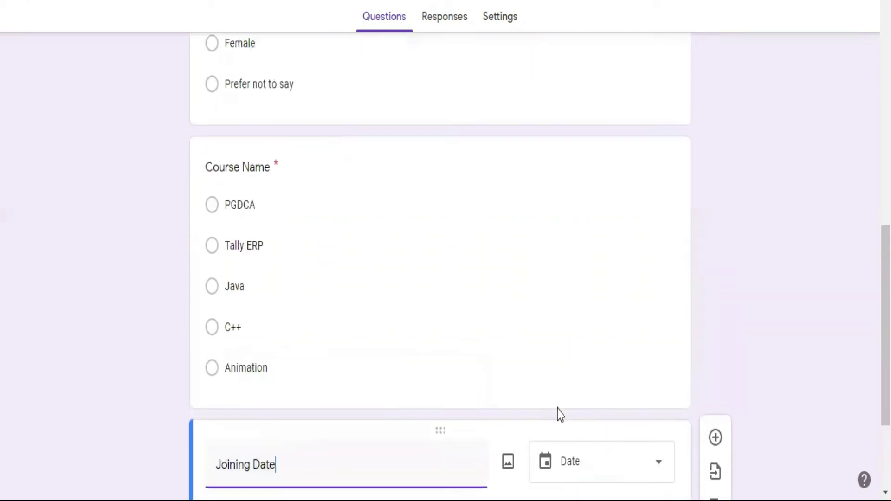
pyautogui.scroll(15, 558, 409)
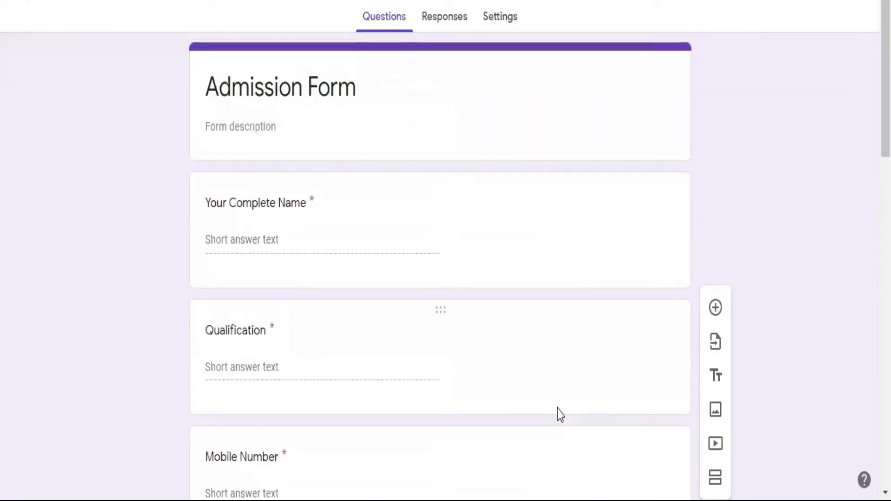
pyautogui.scroll(-15, 558, 410)
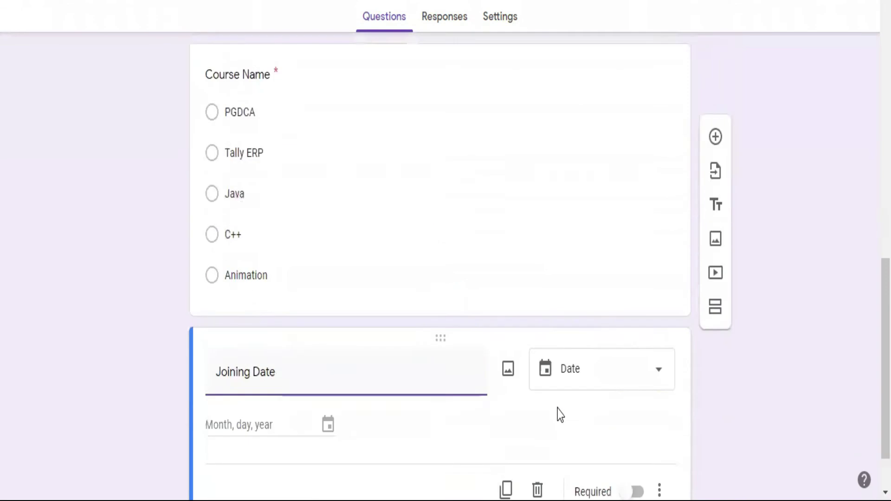
pyautogui.scroll(-3, 559, 409)
pyautogui.scroll(15, 558, 409)
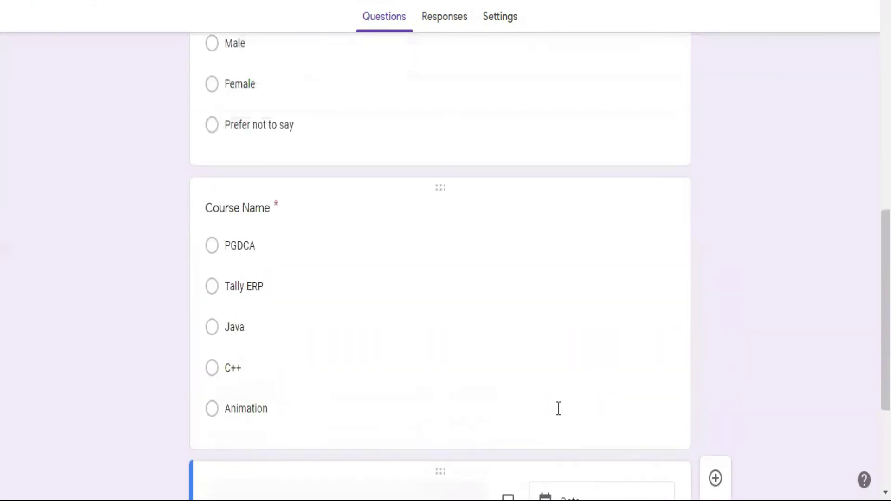
pyautogui.scroll(1, 558, 410)
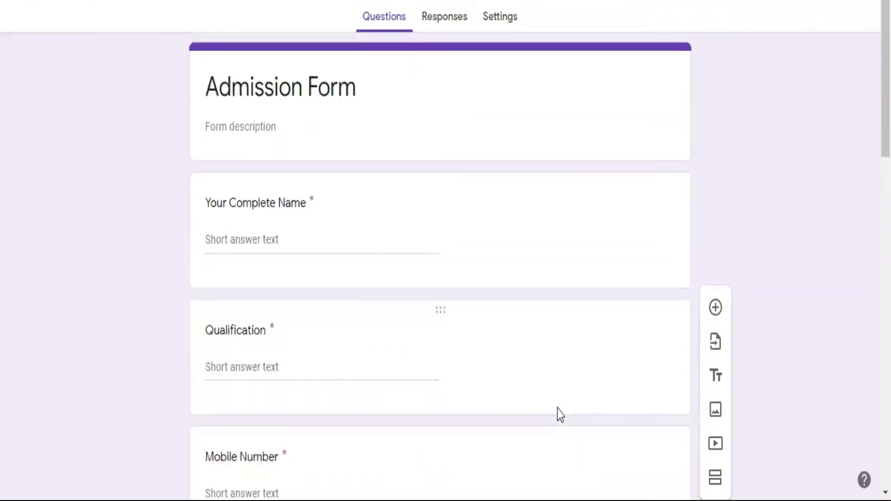
pyautogui.scroll(-2, 348, 260)
pyautogui.scroll(-8, 339, 267)
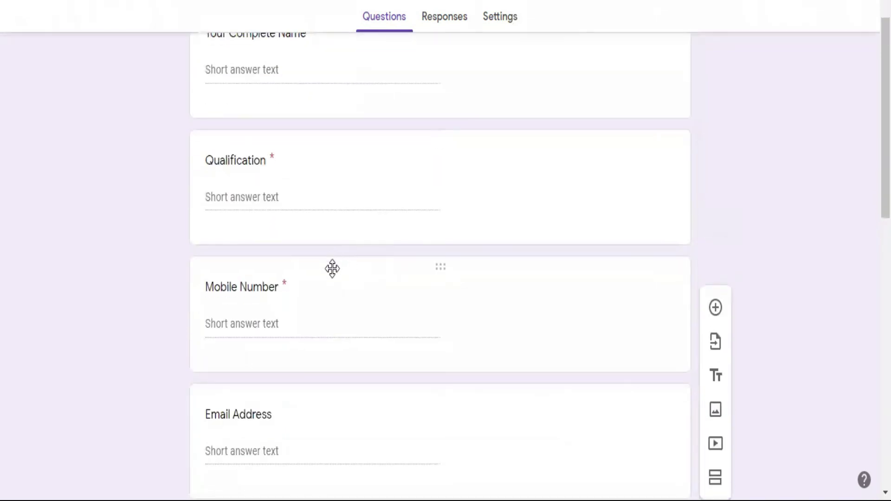
pyautogui.scroll(-8, 333, 271)
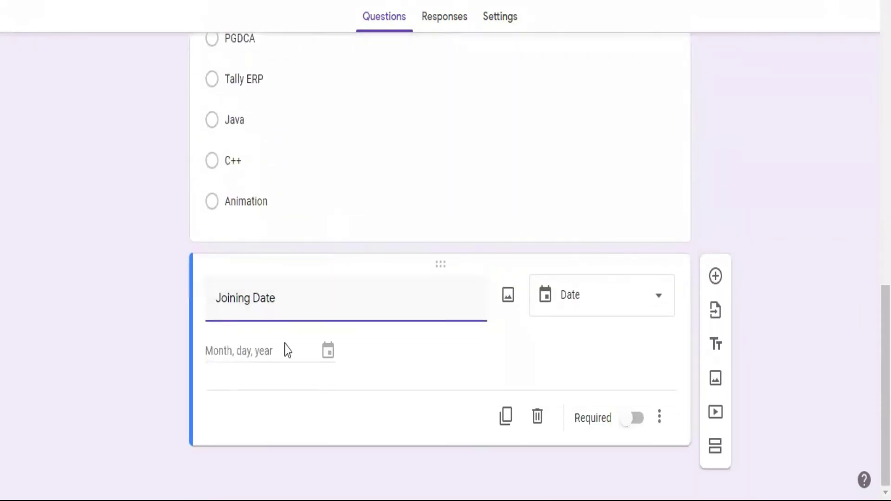
pyautogui.scroll(16, 418, 366)
pyautogui.scroll(-16, 422, 363)
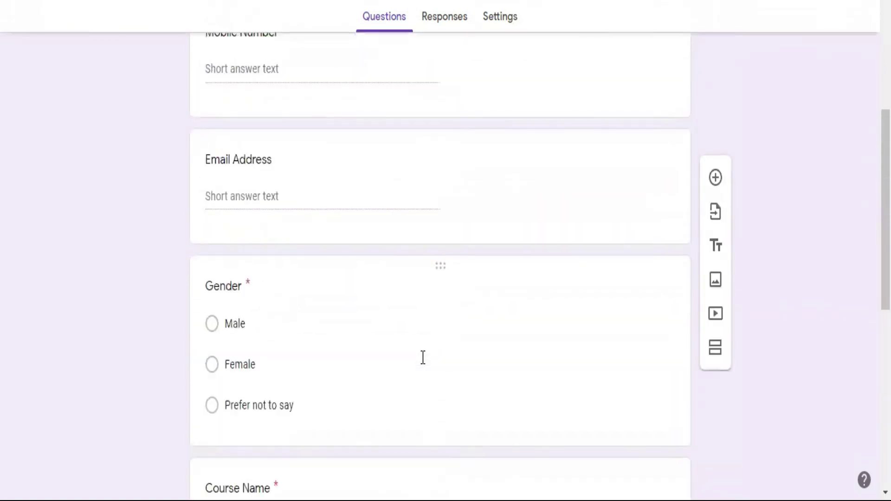
# Step: Make the Joining Date question required and open the preview of the admission form
pyautogui.click(634, 420)
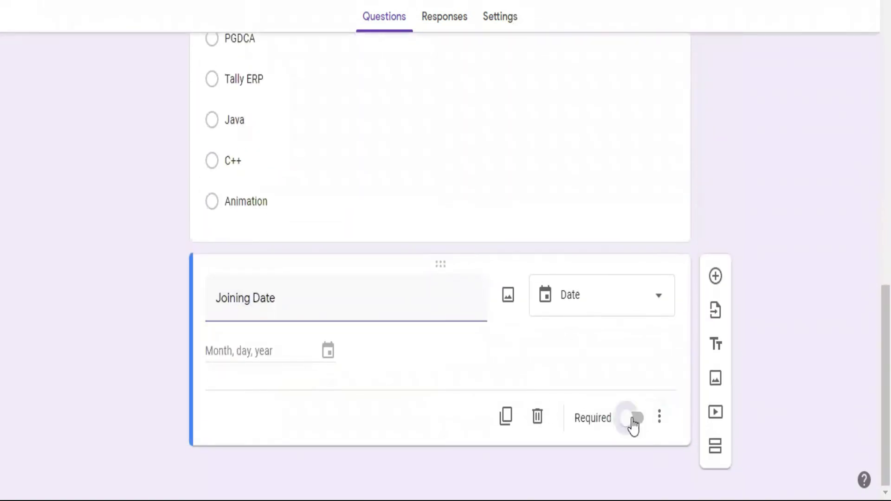
pyautogui.scroll(15, 483, 390)
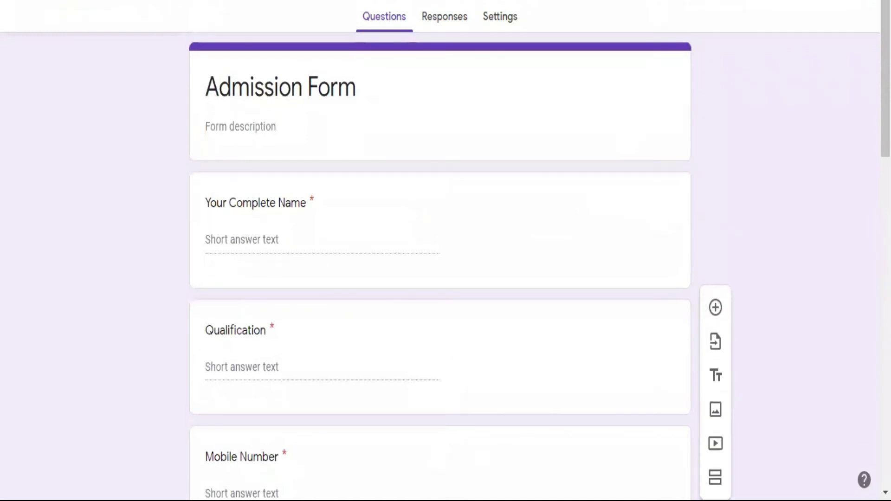
pyautogui.click(665, 1)
# Step: Examine the previewed form's questions, answer fields and options down to the Joining Date field and submission area
pyautogui.scroll(-5, 536, 269)
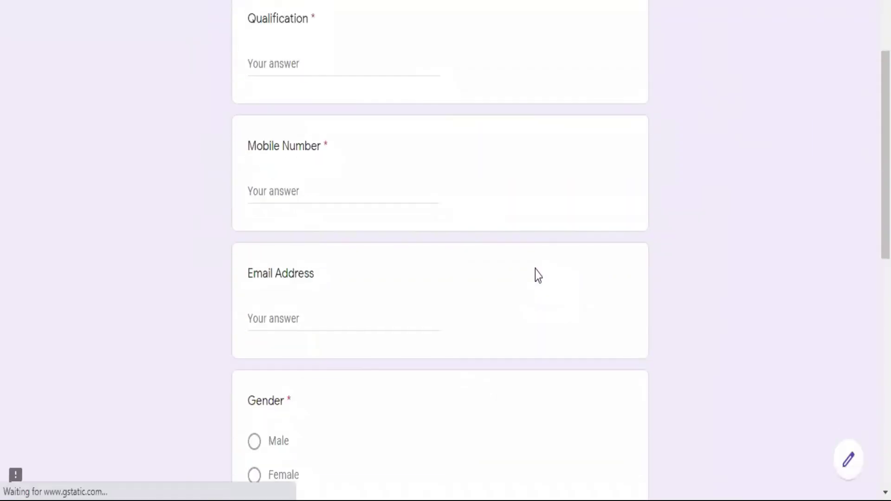
pyautogui.scroll(4, 536, 269)
pyautogui.scroll(-2, 535, 269)
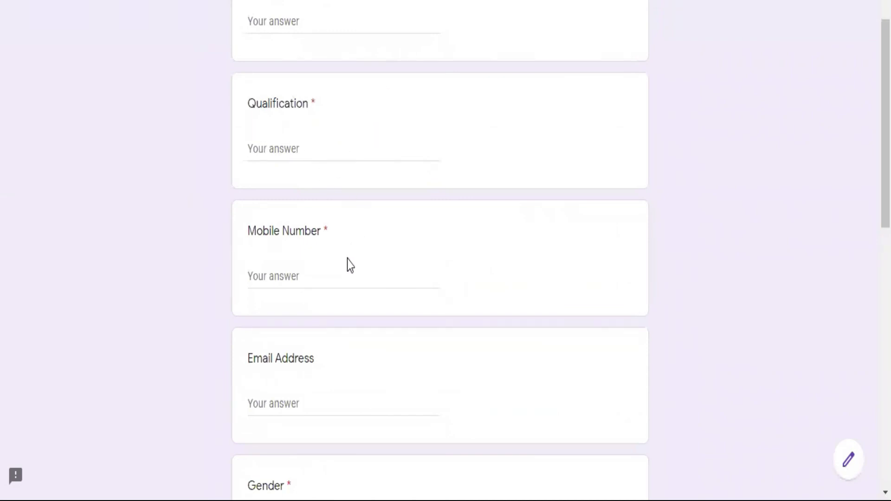
pyautogui.scroll(-5, 348, 263)
pyautogui.scroll(-5, 351, 251)
pyautogui.scroll(-4, 355, 253)
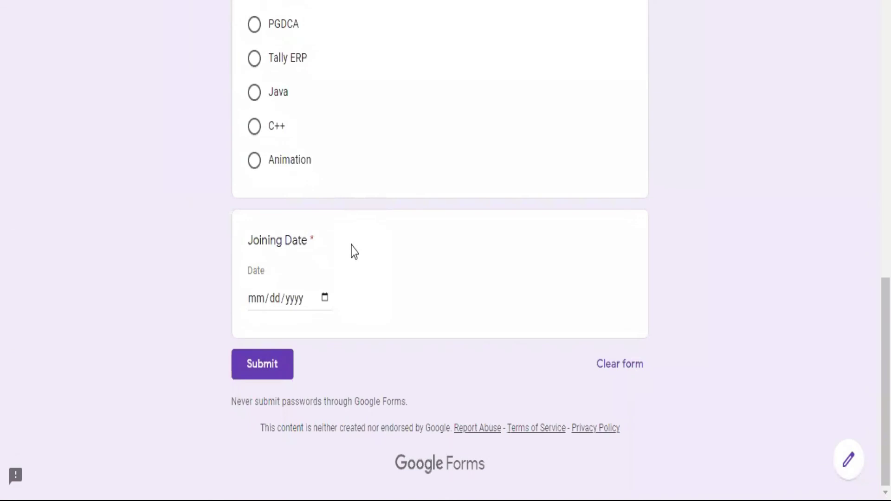
pyautogui.scroll(9, 354, 251)
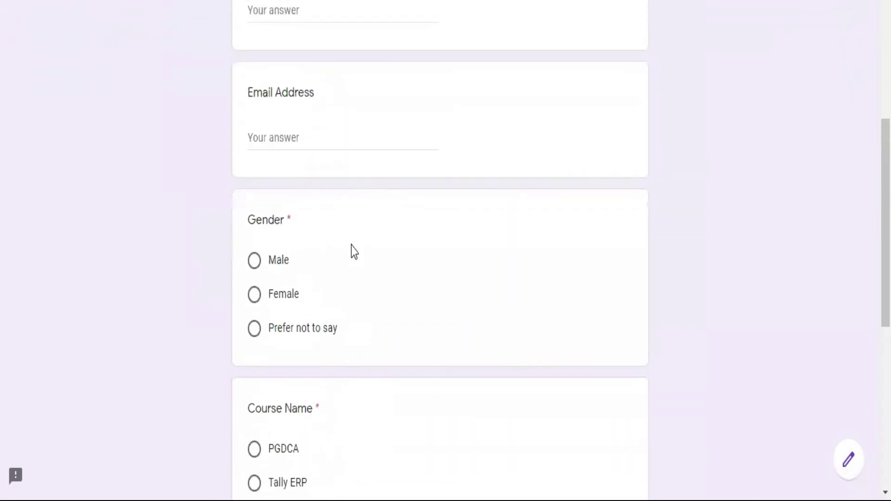